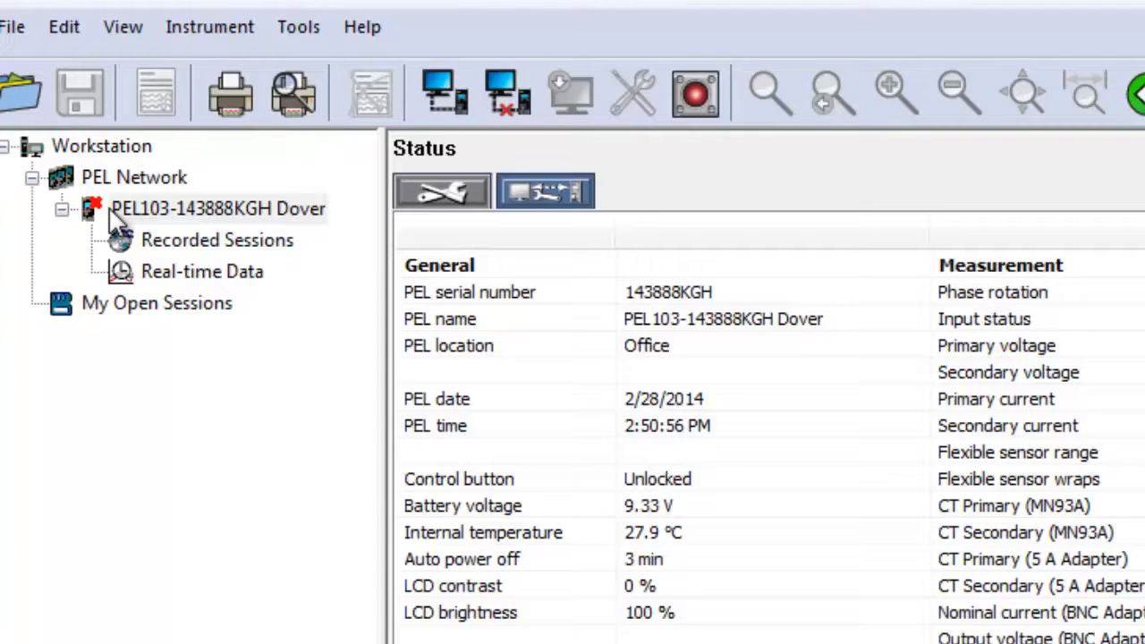
# Step: Reconnect the disconnected PEL103 Dover instrument in the PEL Network
pyautogui.click(118, 207)
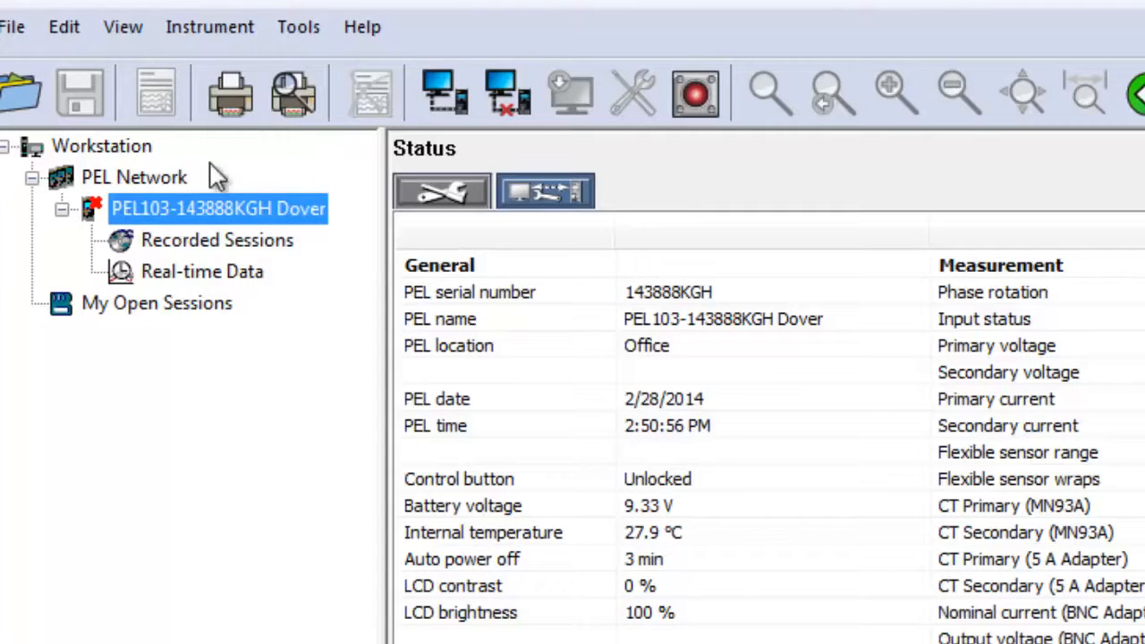
pyautogui.click(215, 21)
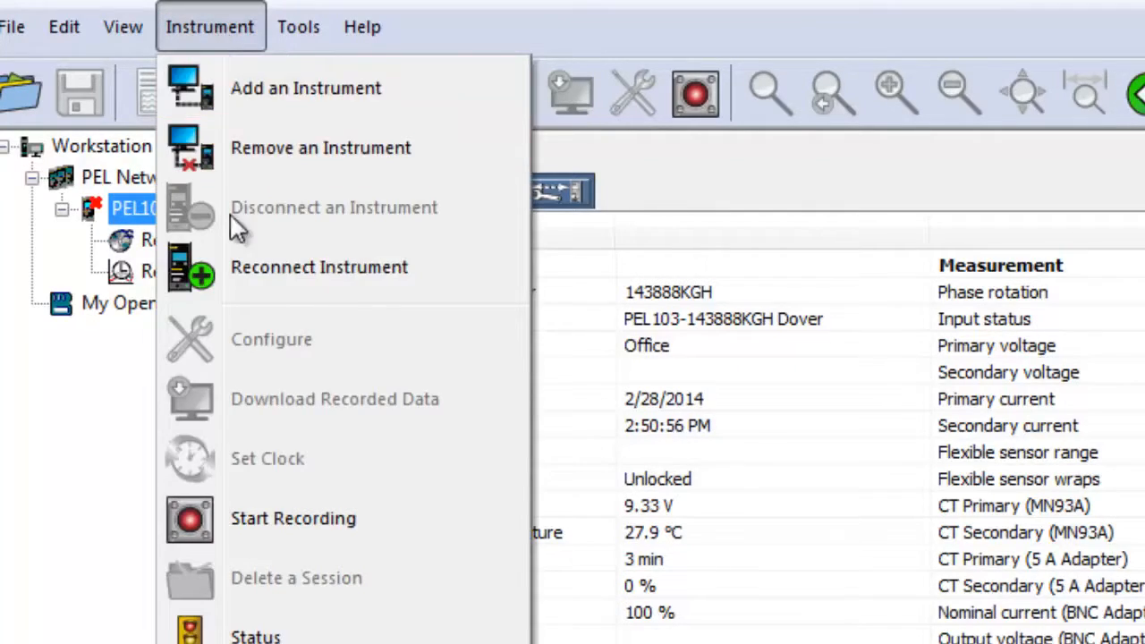
pyautogui.click(243, 277)
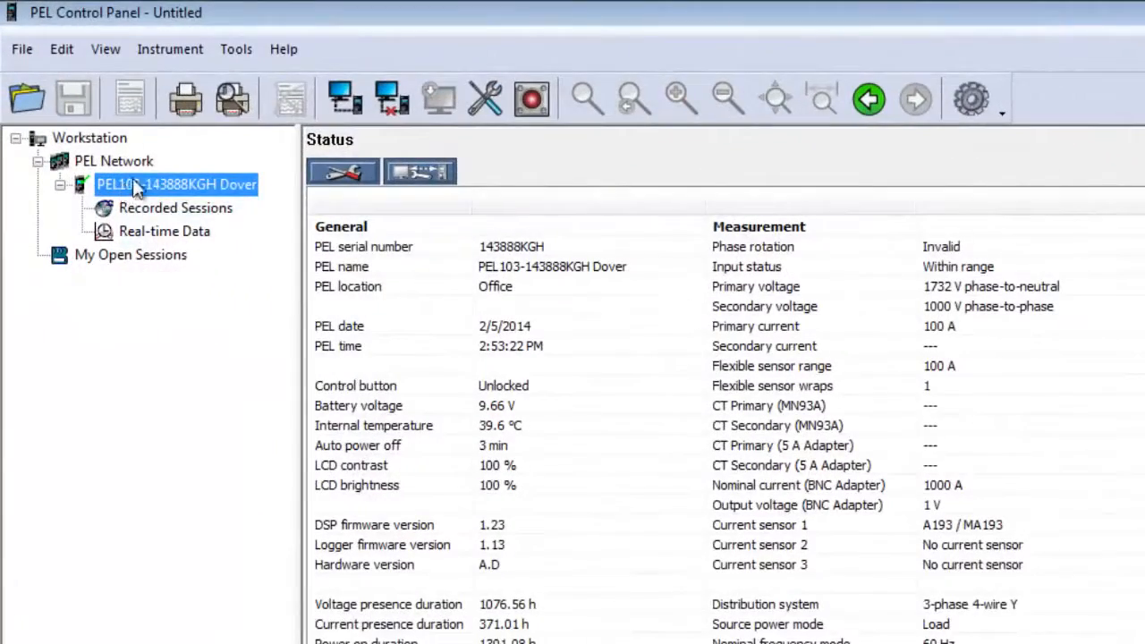
# Step: Open the PEL103 instrument's configuration and review its communication, measurement, recording and meter settings
pyautogui.click(183, 54)
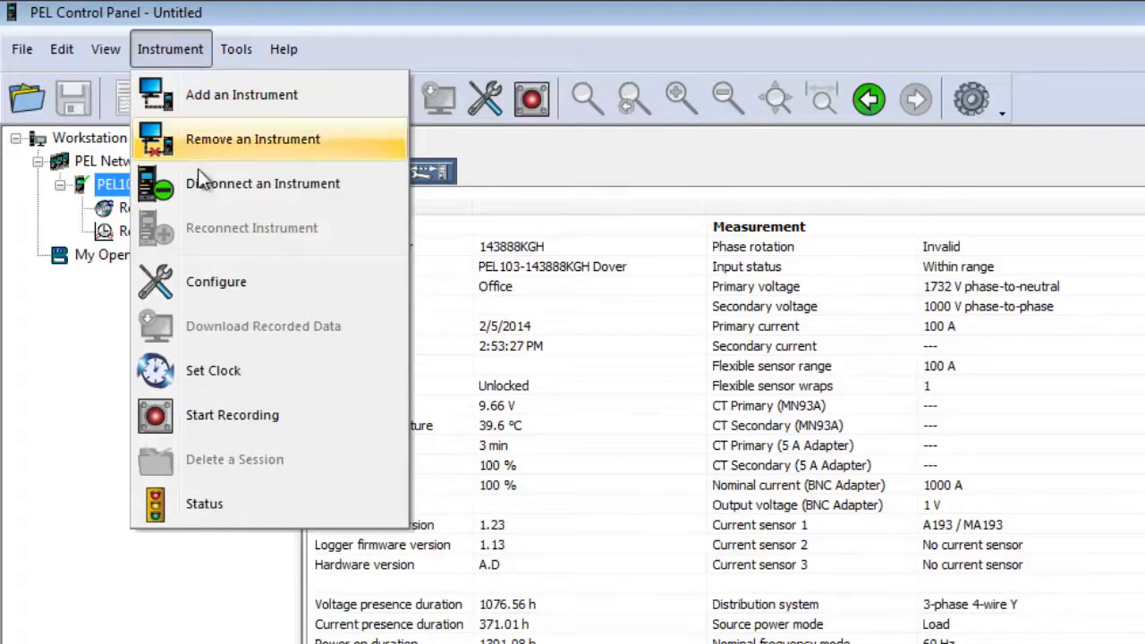
pyautogui.click(219, 279)
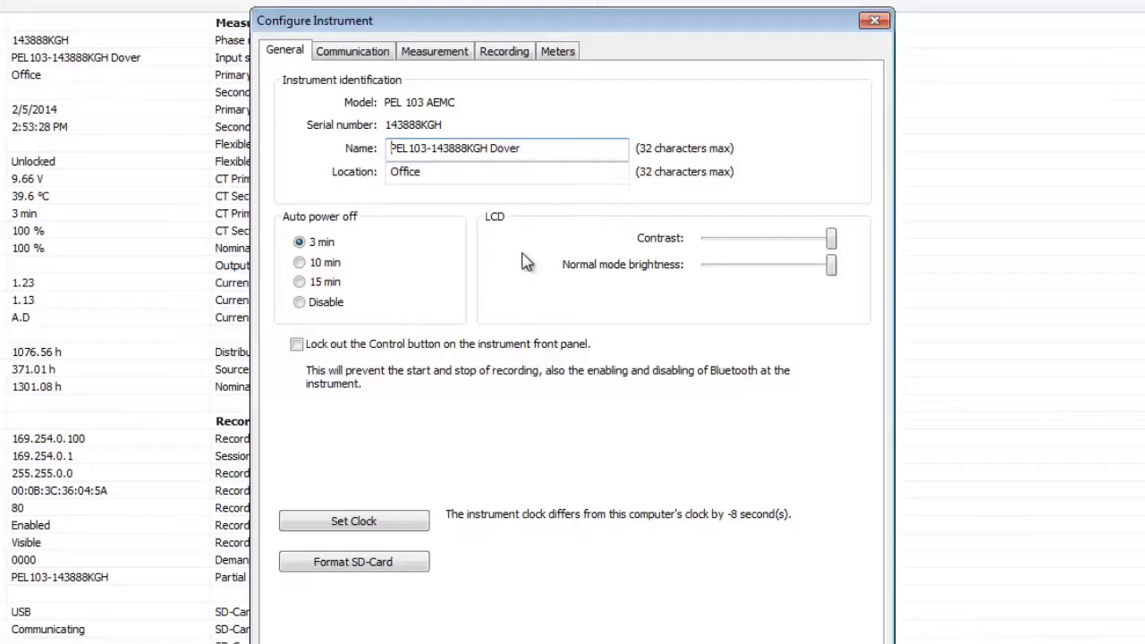
pyautogui.click(351, 54)
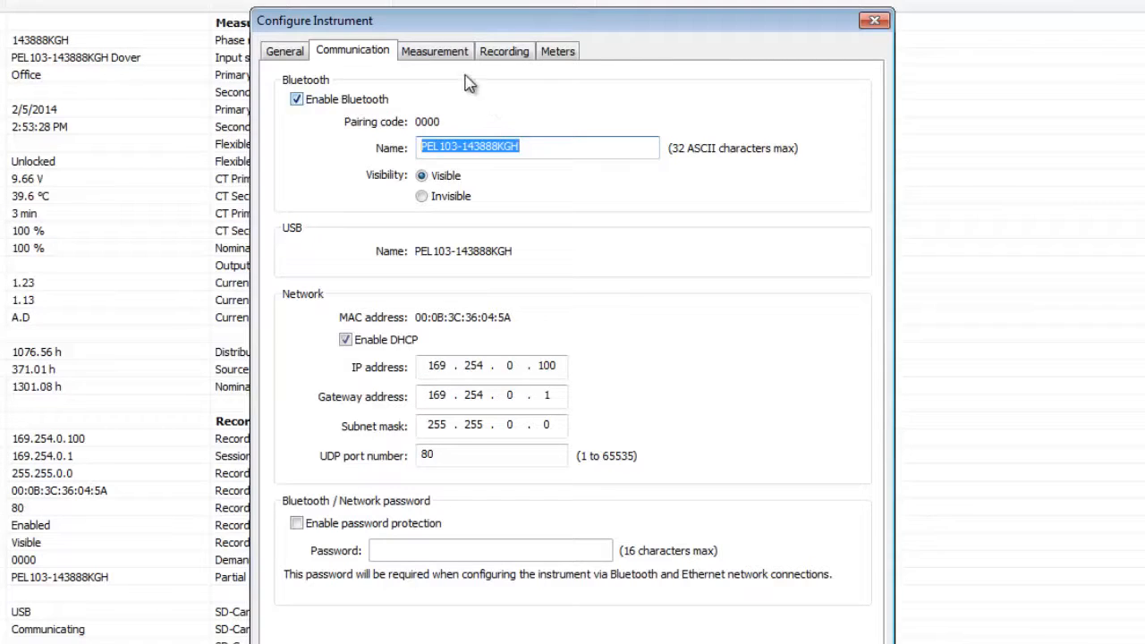
pyautogui.click(442, 55)
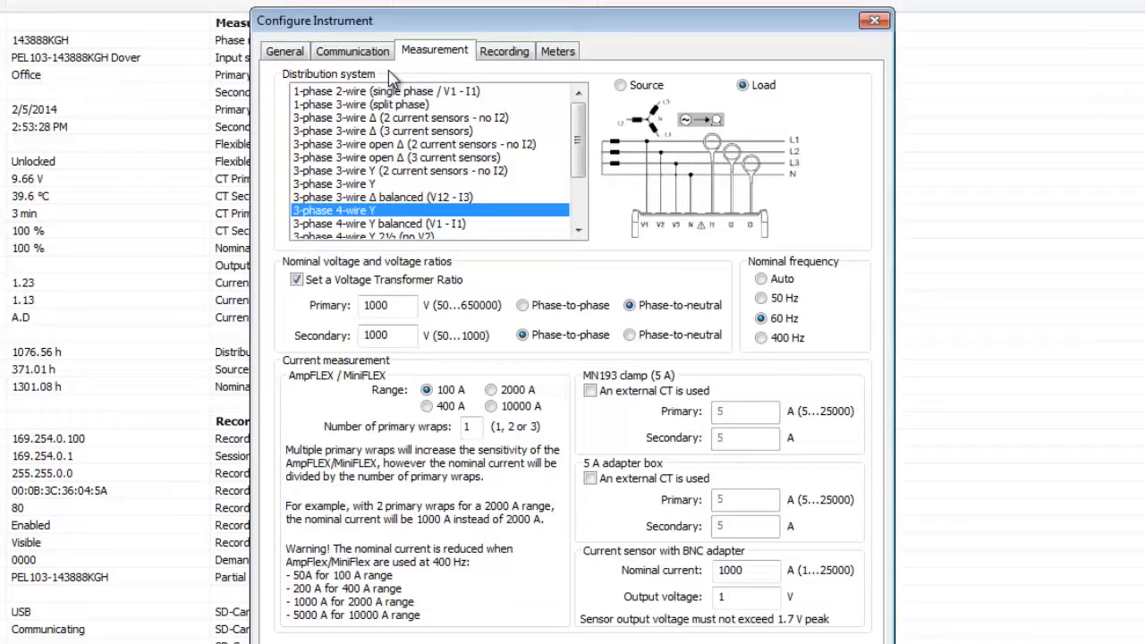
pyautogui.click(501, 54)
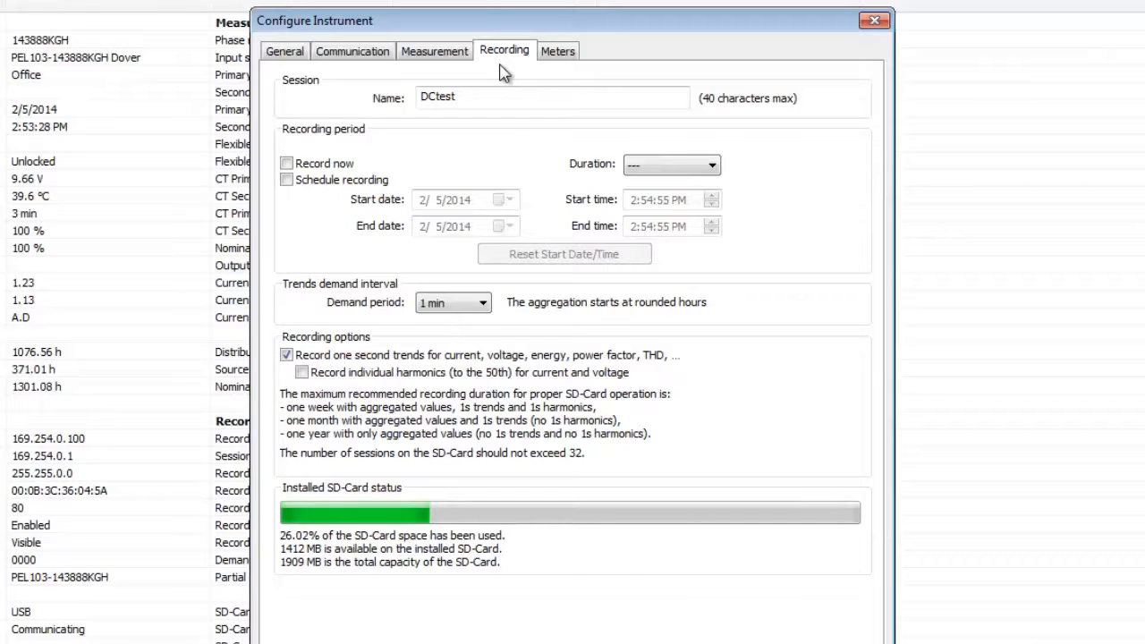
pyautogui.click(557, 55)
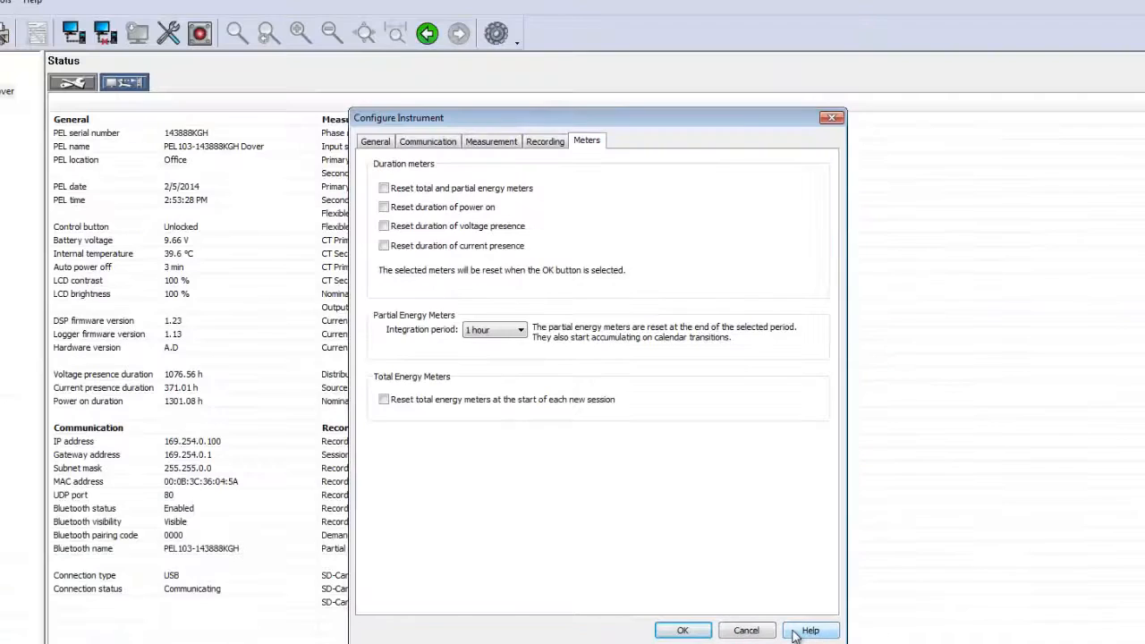
pyautogui.click(796, 632)
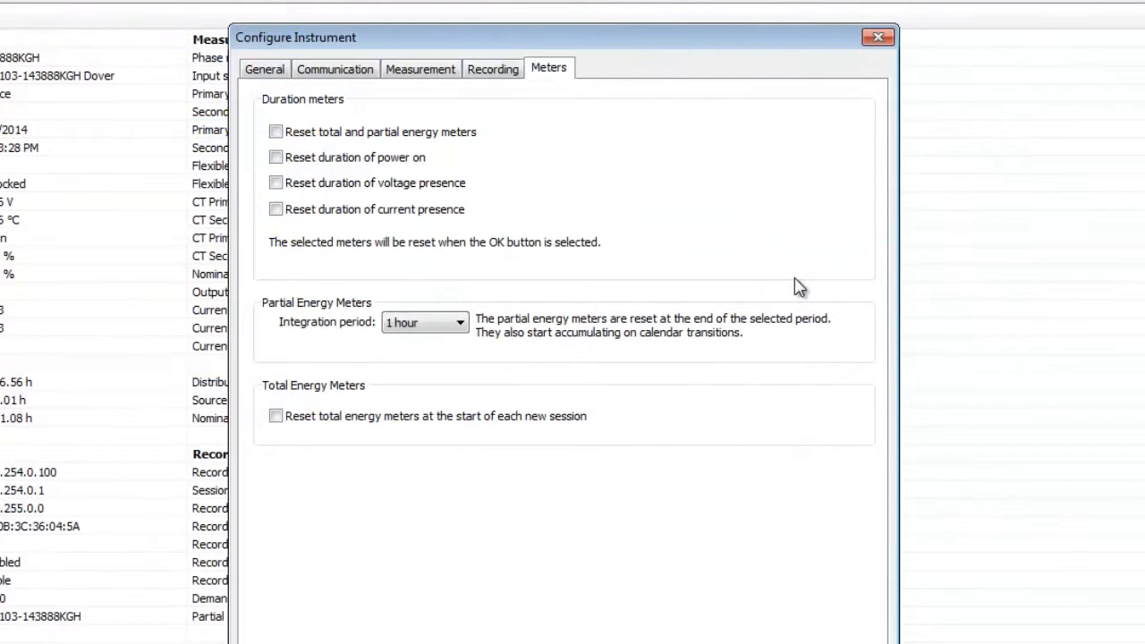
# Step: Synchronize the instrument's date and time with the PC clock from its general settings
pyautogui.click(271, 71)
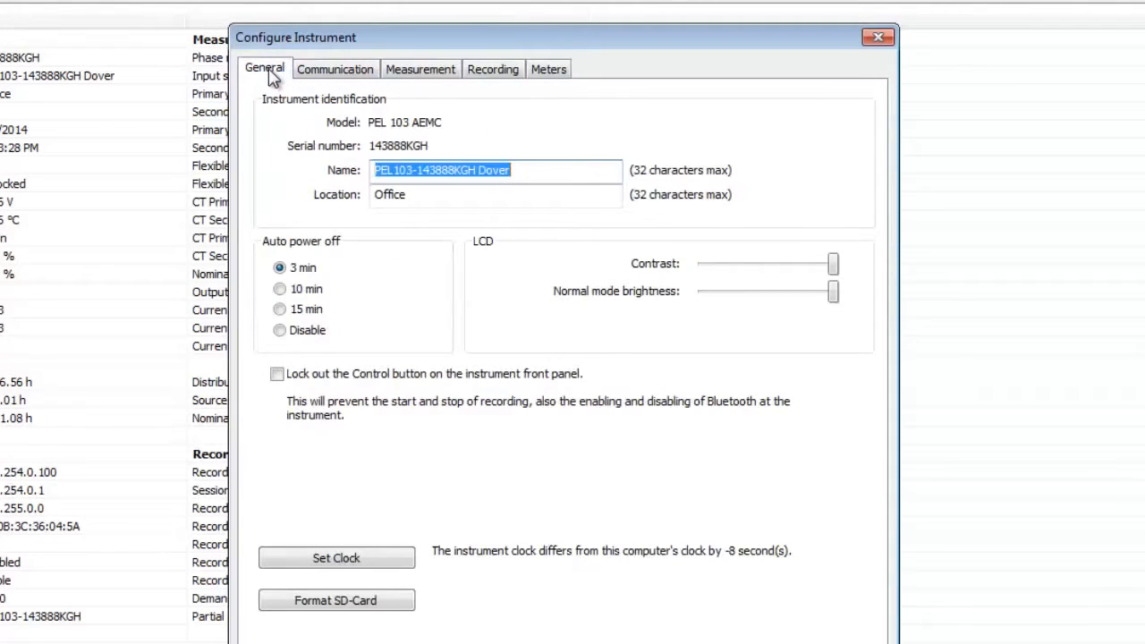
pyautogui.click(323, 556)
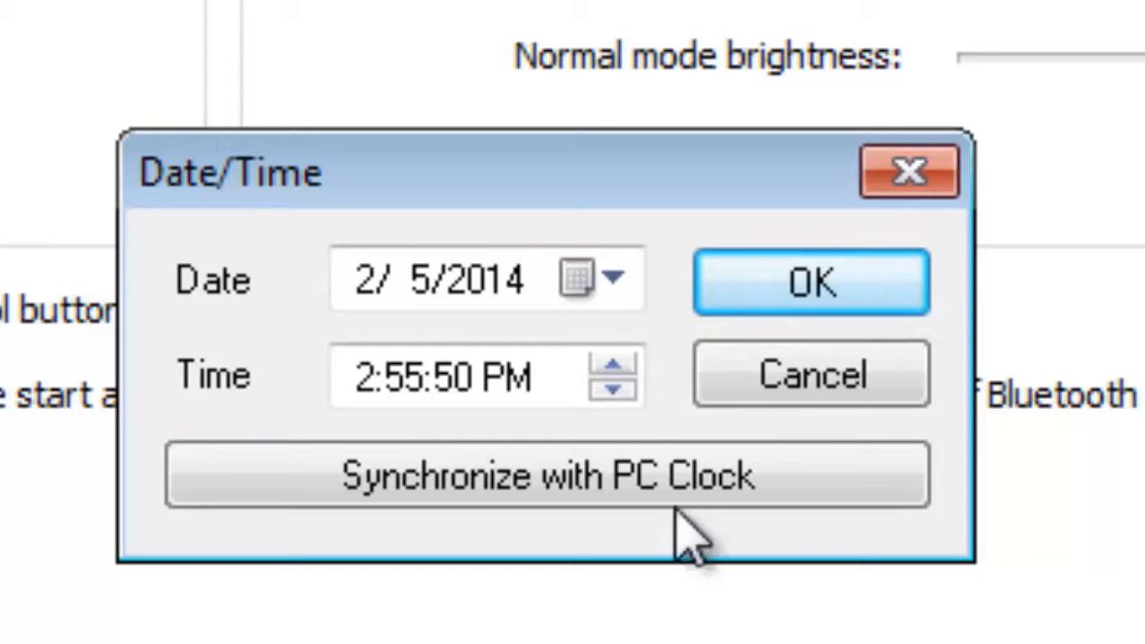
pyautogui.click(613, 281)
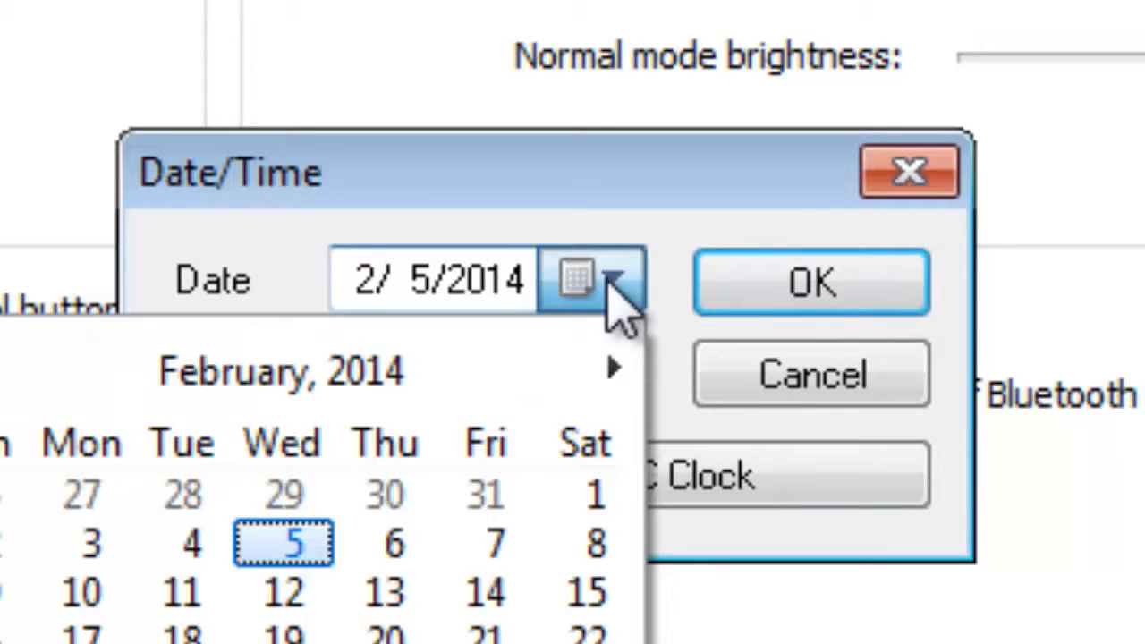
pyautogui.click(610, 283)
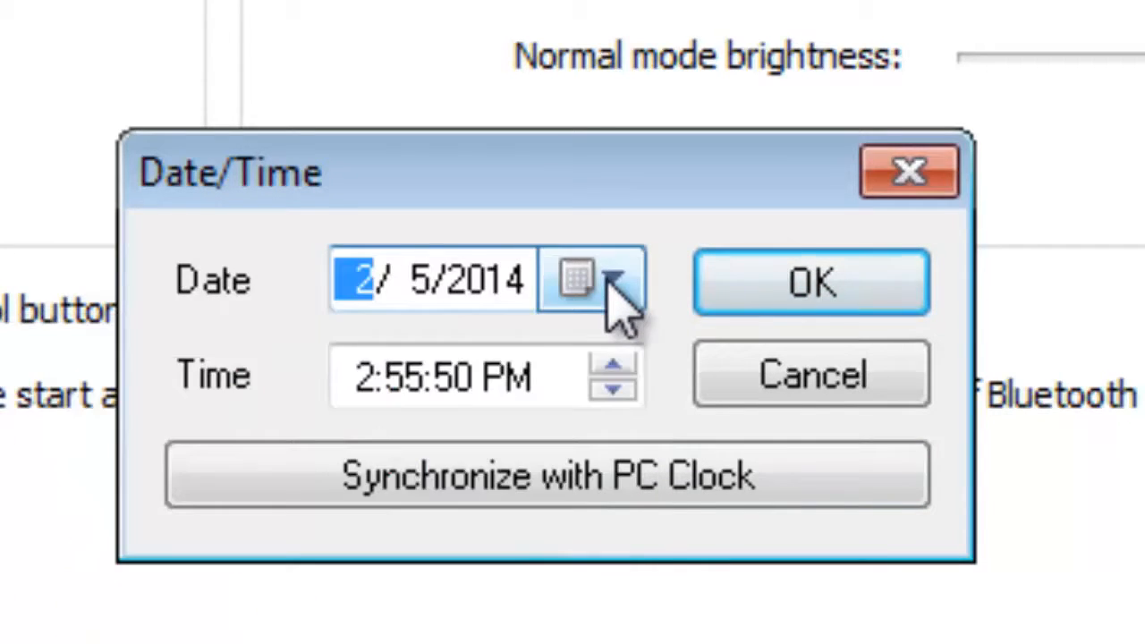
pyautogui.click(629, 392)
pyautogui.click(616, 365)
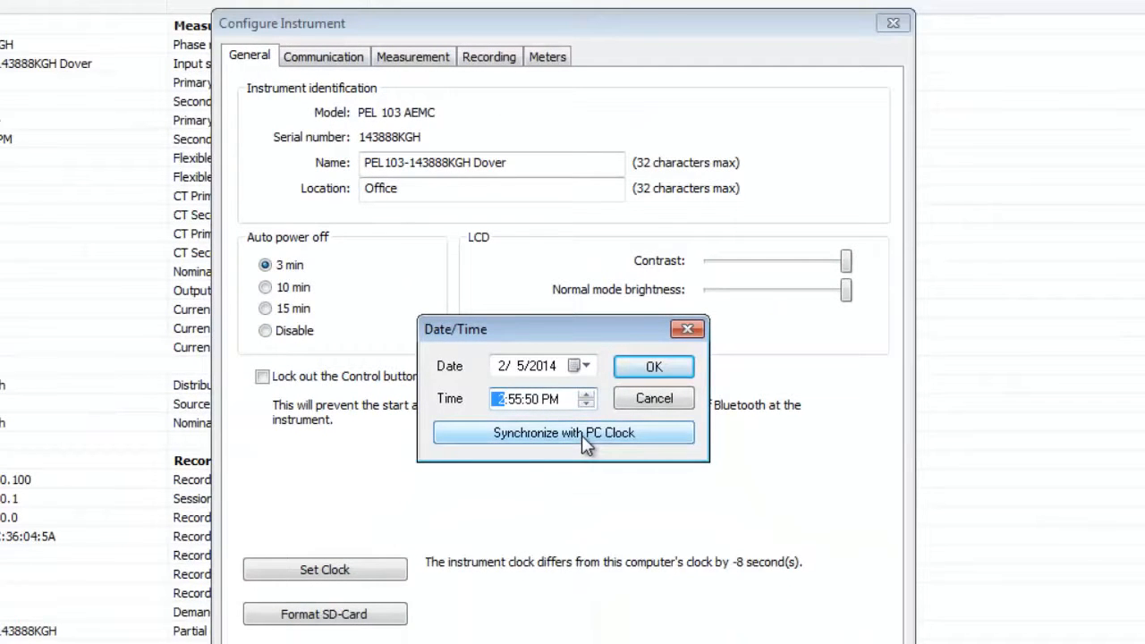
pyautogui.click(582, 435)
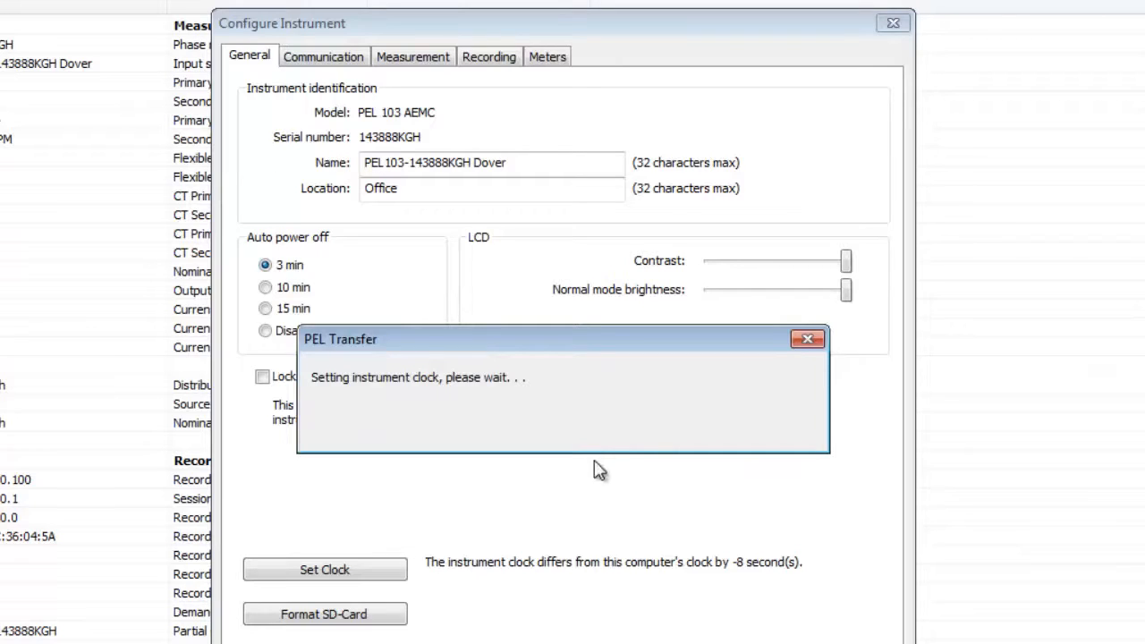
pyautogui.click(822, 640)
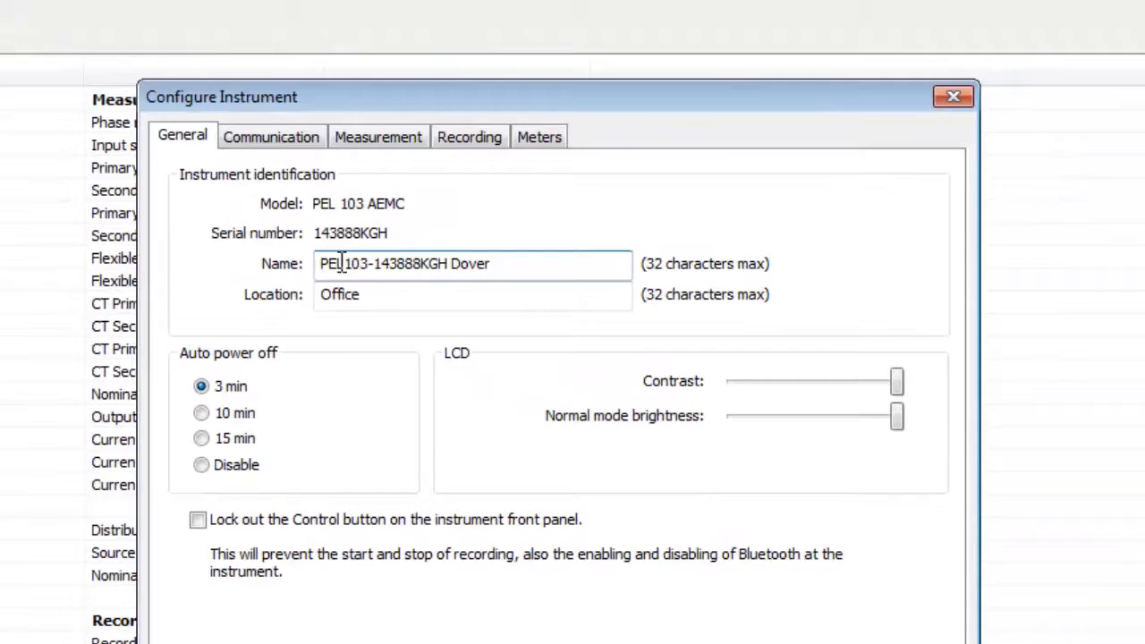
# Step: Set the instrument's distribution system to 3-phase 4-wire Y balanced (V1 - I1) in the measurement settings
pyautogui.click(383, 138)
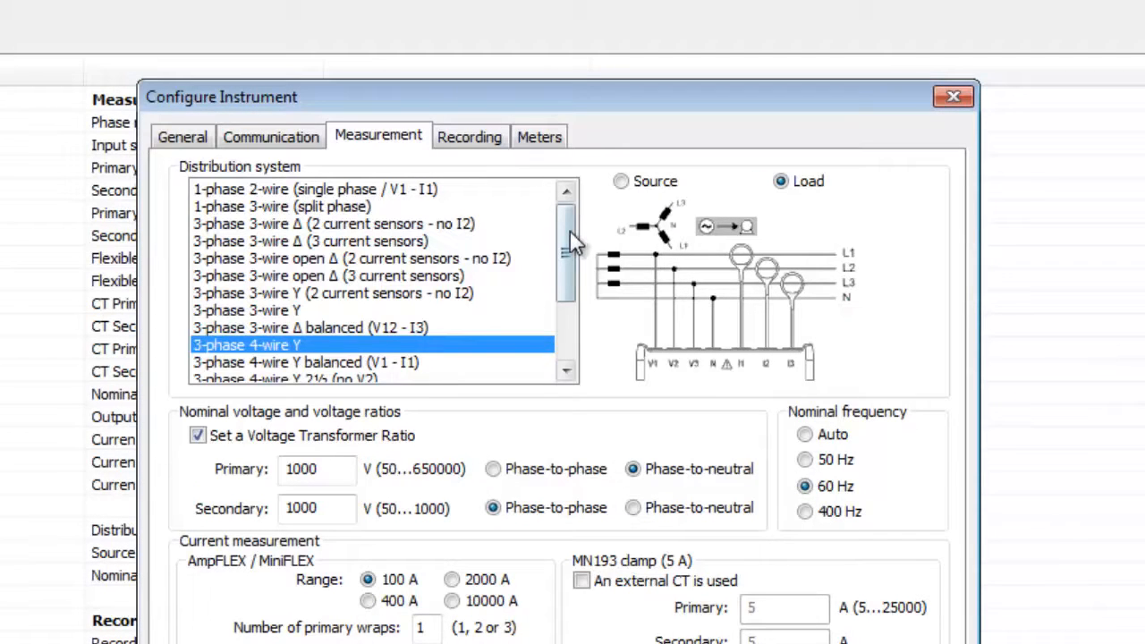
pyautogui.moveTo(570, 233); pyautogui.dragTo(569, 259)
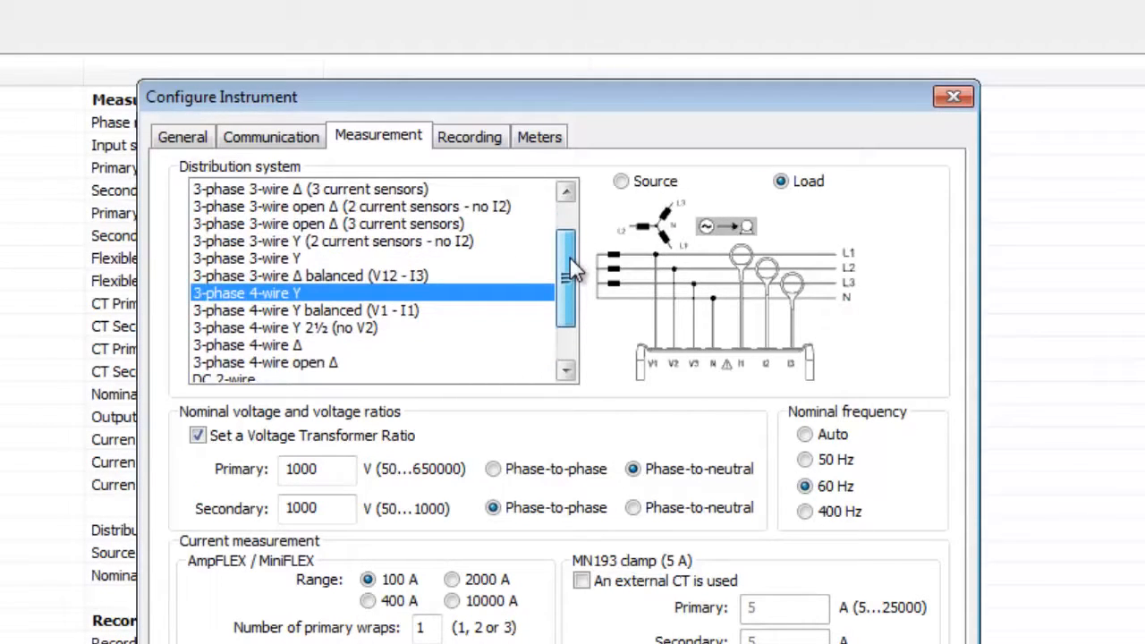
pyautogui.click(354, 311)
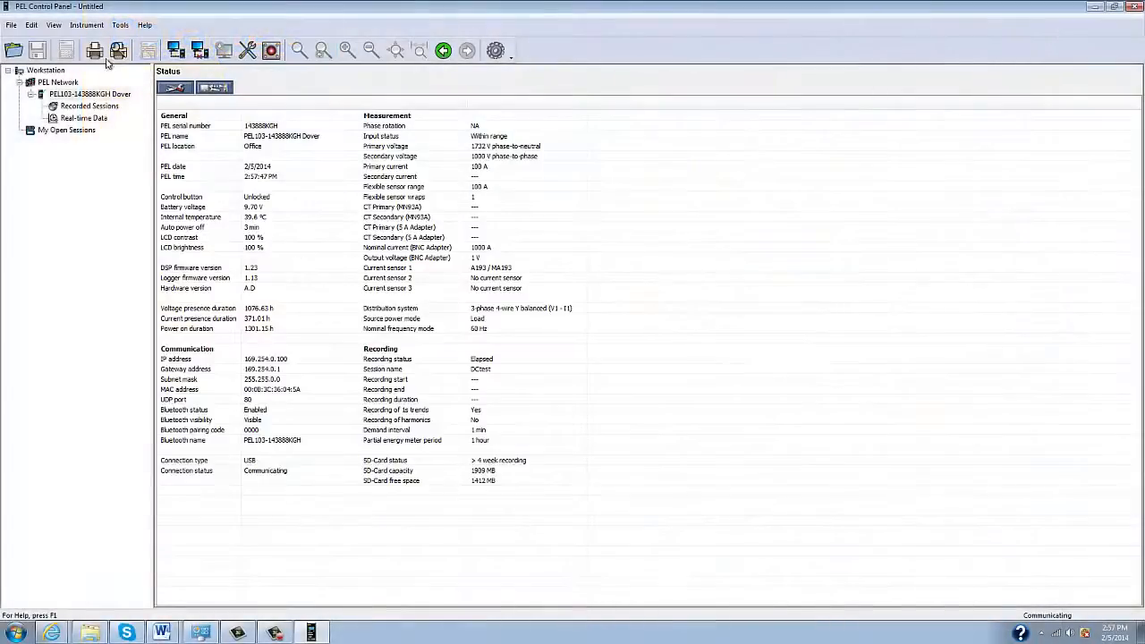
# Step: Reopen the instrument's configuration and rename the recording session as First Test
pyautogui.click(87, 26)
pyautogui.click(107, 143)
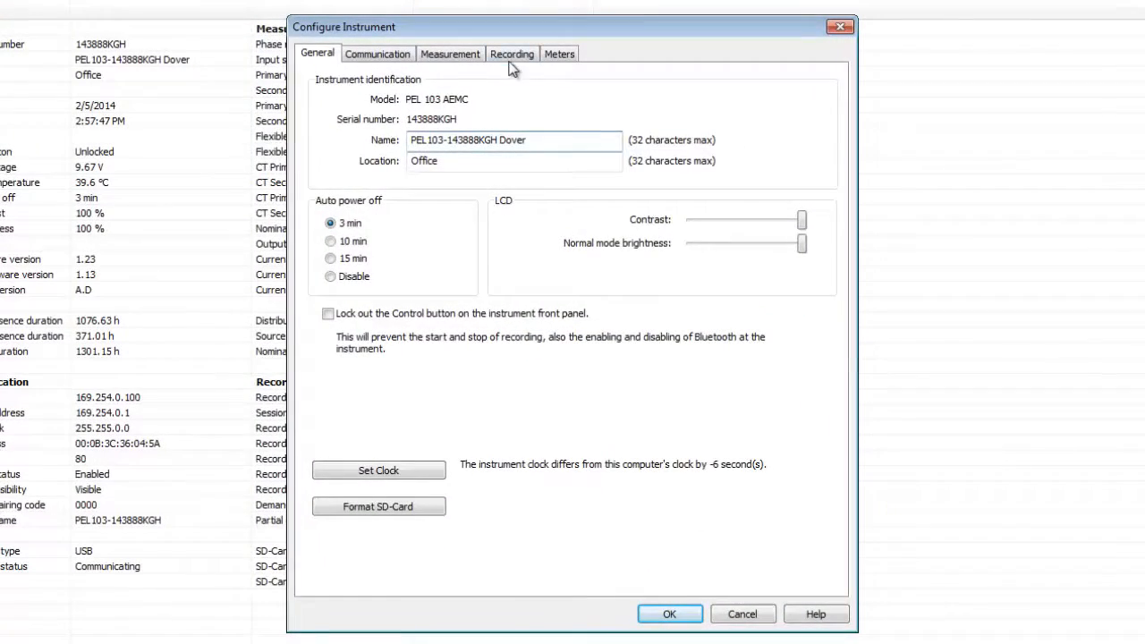
pyautogui.click(511, 56)
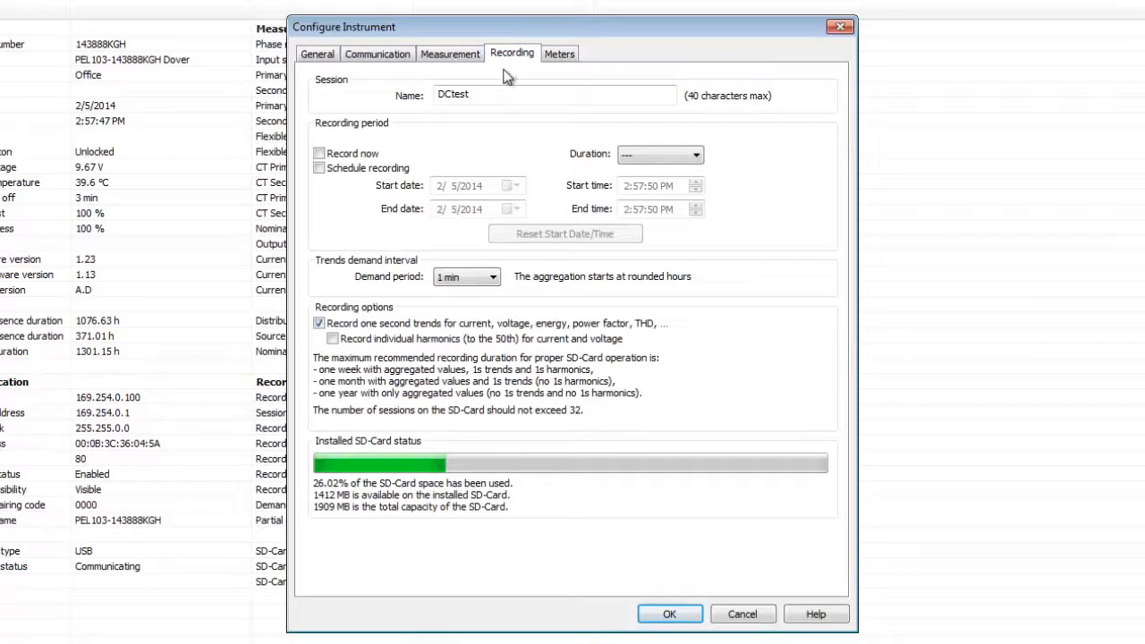
pyautogui.moveTo(487, 95); pyautogui.dragTo(428, 103)
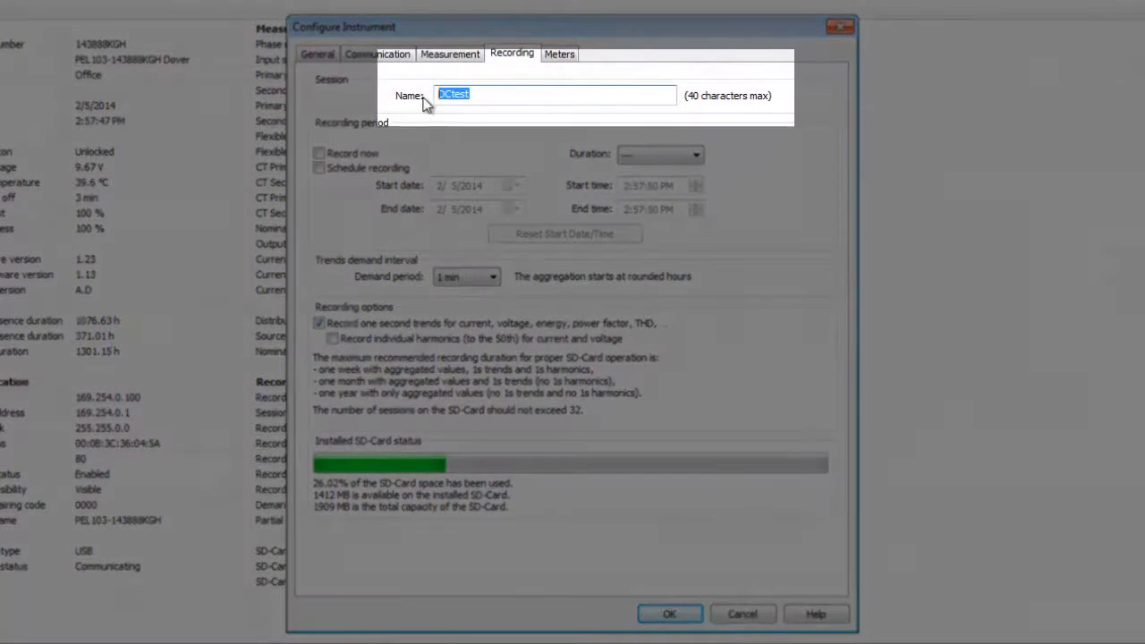
pyautogui.write('Fil')
pyautogui.write('st Test')
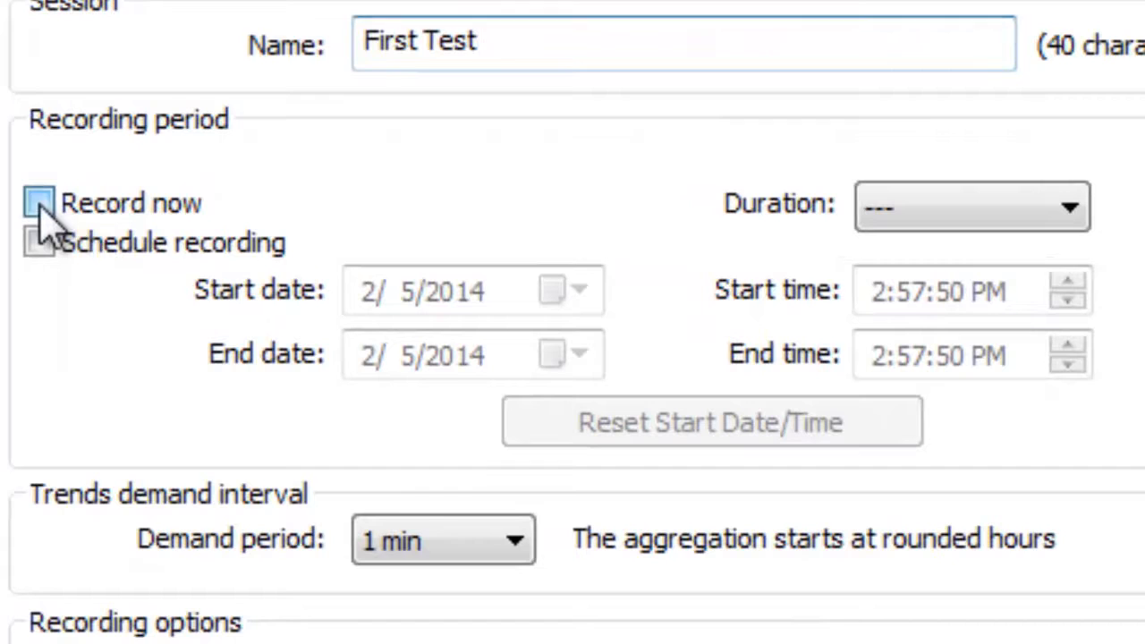
# Step: Set the session to record now with a duration of No limit, and write the configuration to the instrument
pyautogui.click(49, 203)
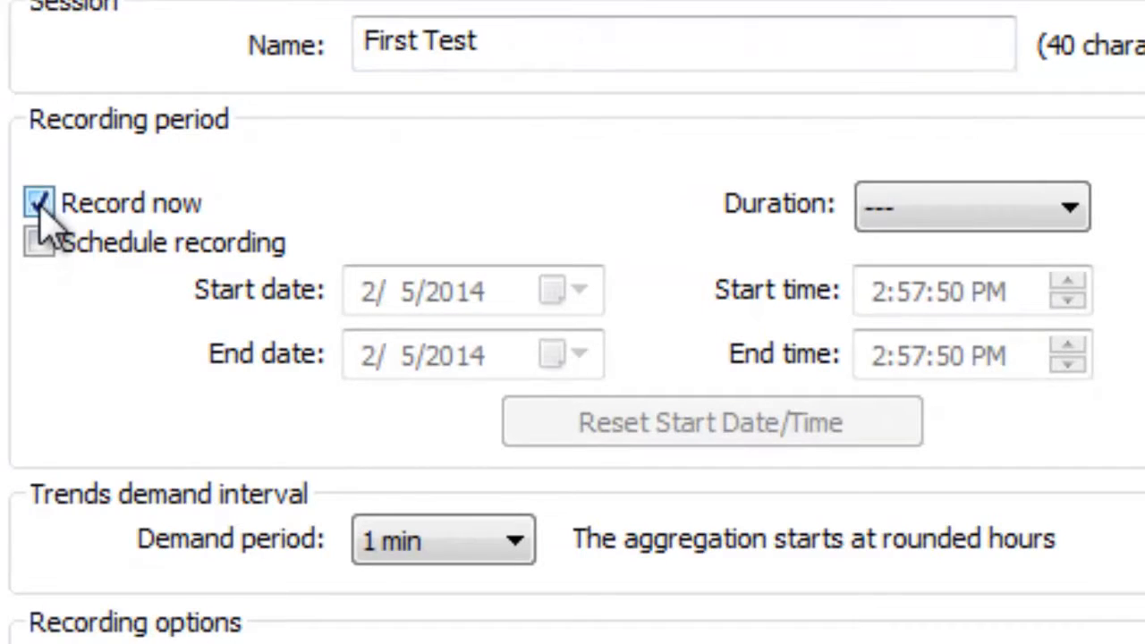
pyautogui.click(39, 244)
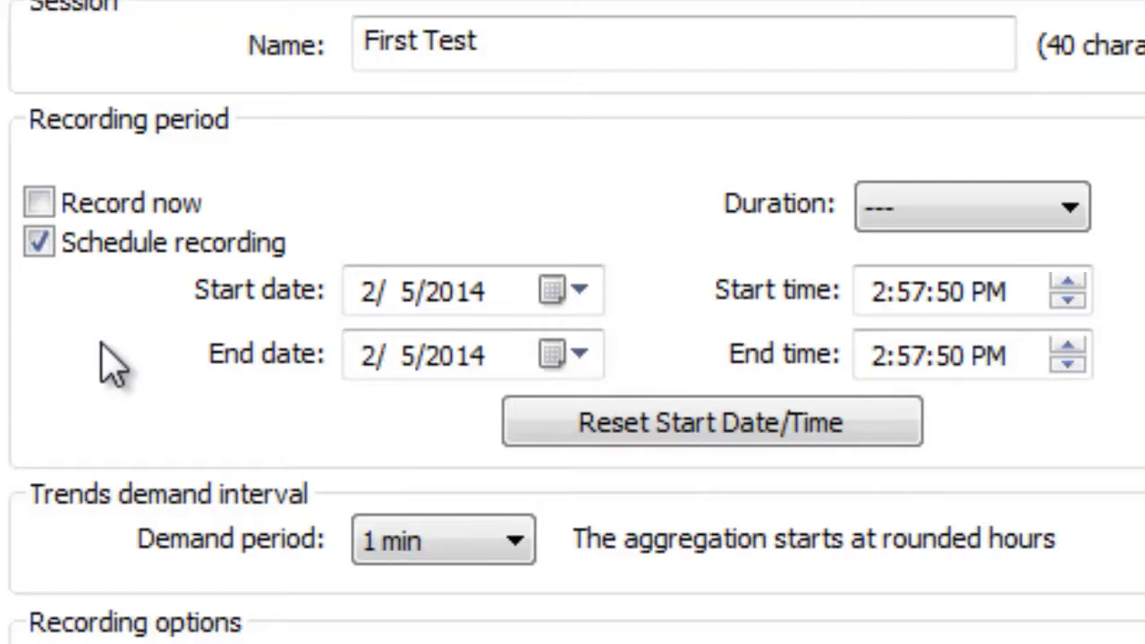
pyautogui.click(38, 206)
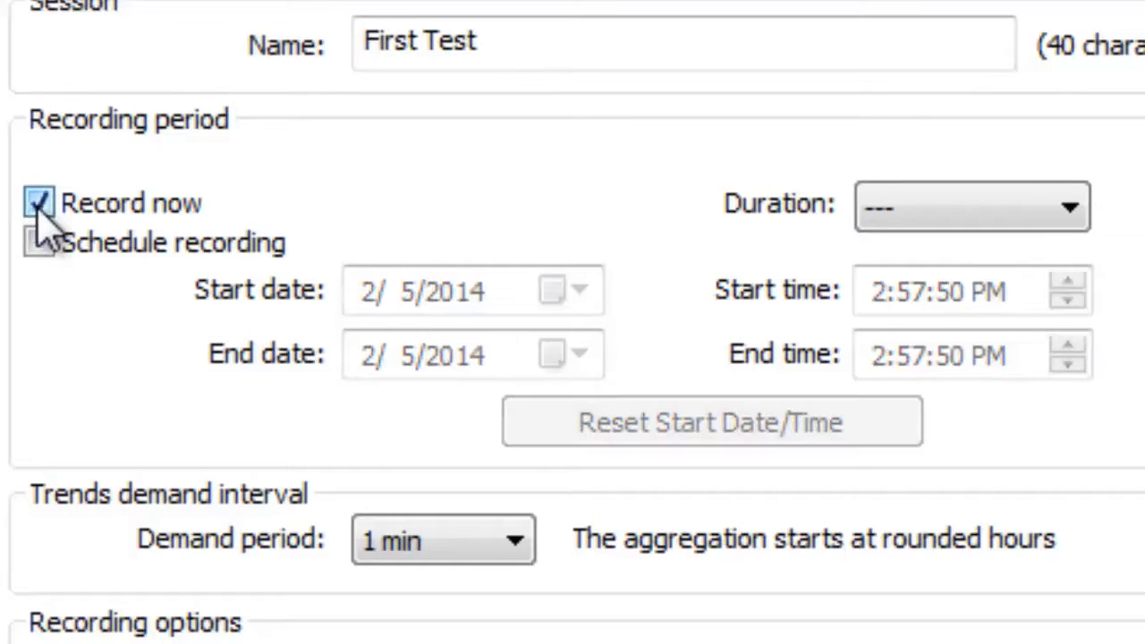
pyautogui.click(1073, 214)
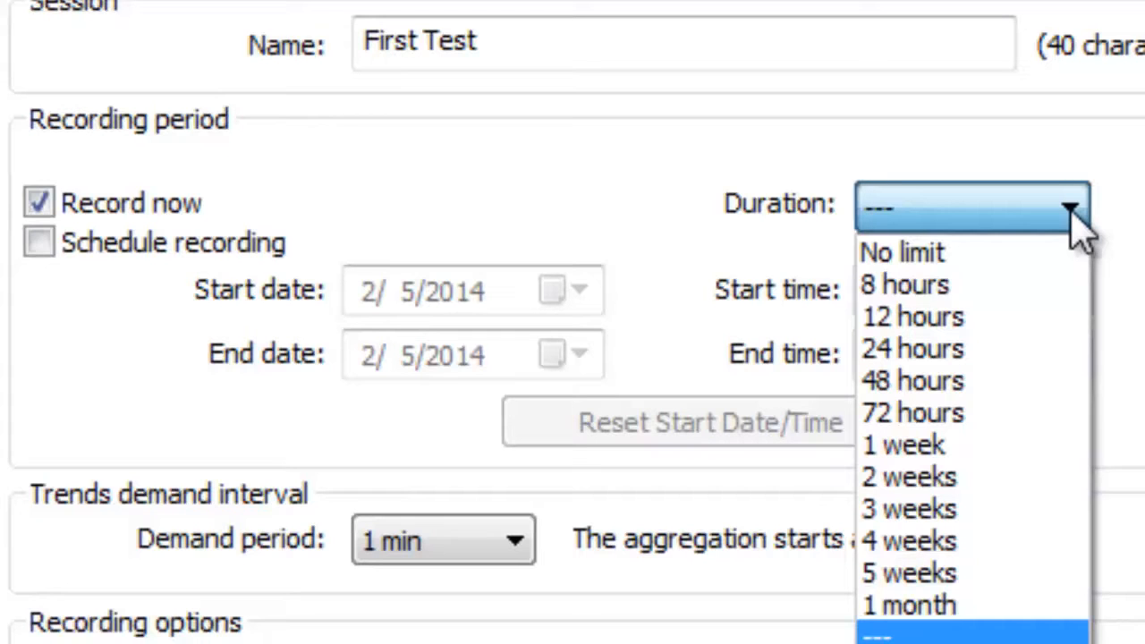
pyautogui.click(977, 253)
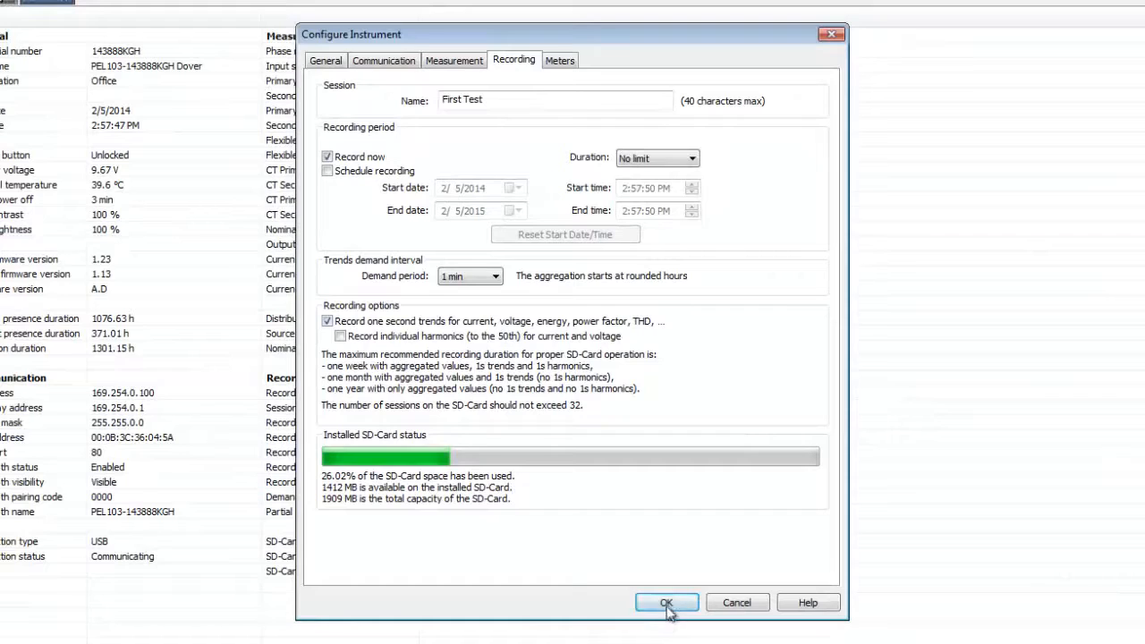
pyautogui.click(667, 604)
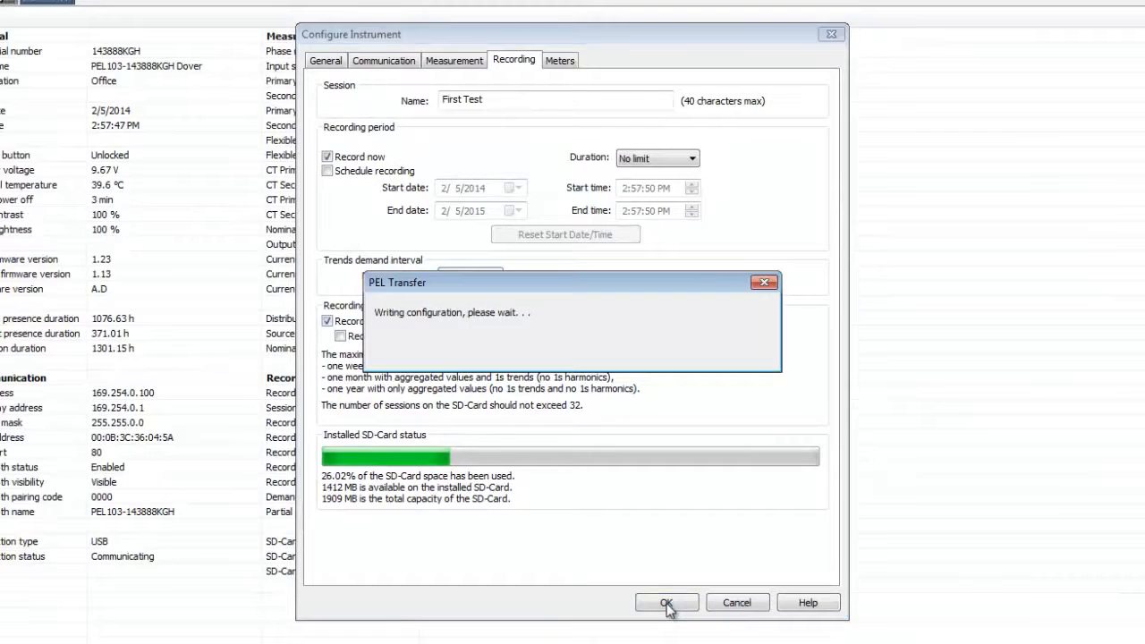